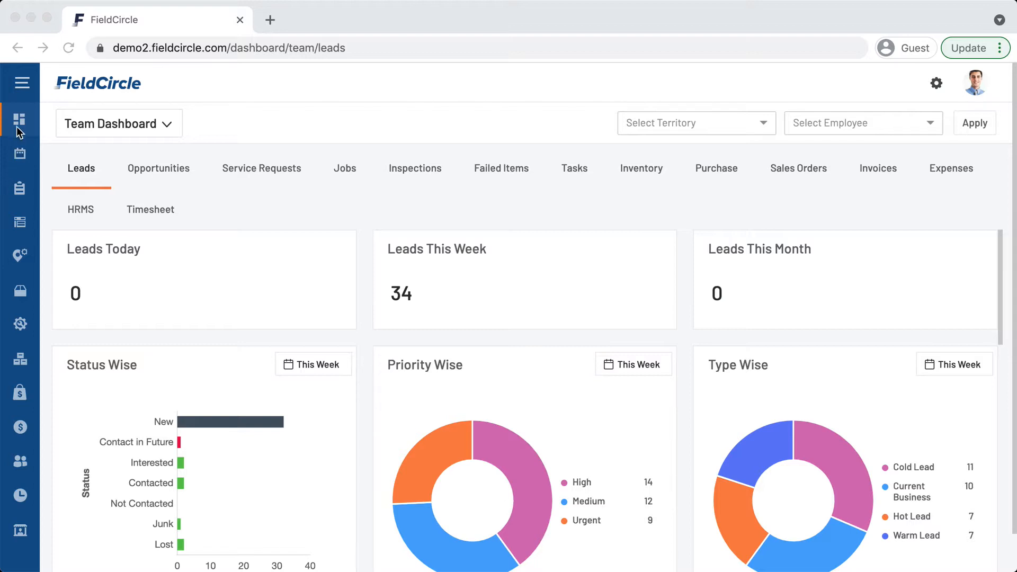
# - Open the Tasks list under Work Activities
pyautogui.moveTo(19, 251)
pyautogui.click(90, 190)
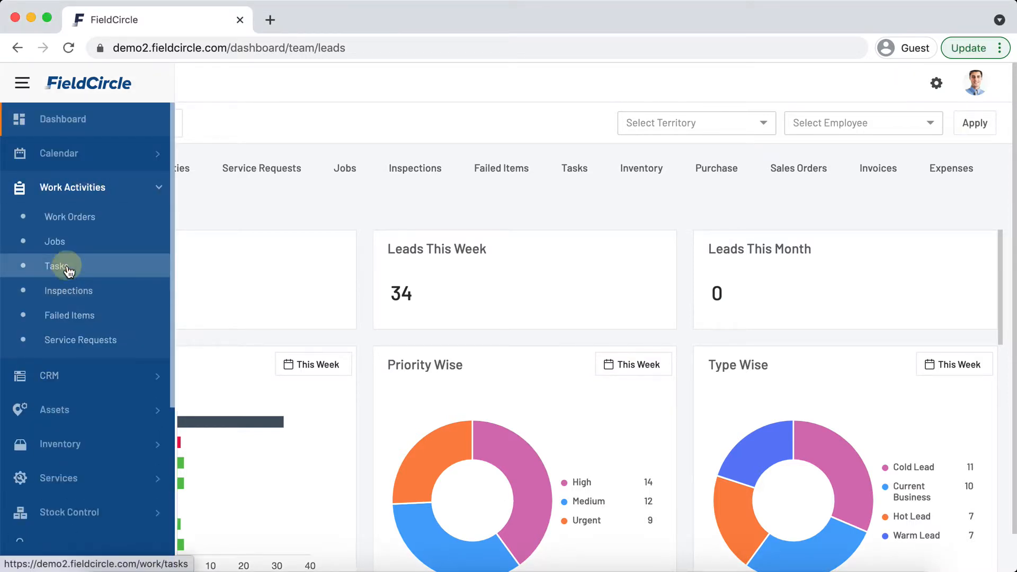
pyautogui.click(72, 275)
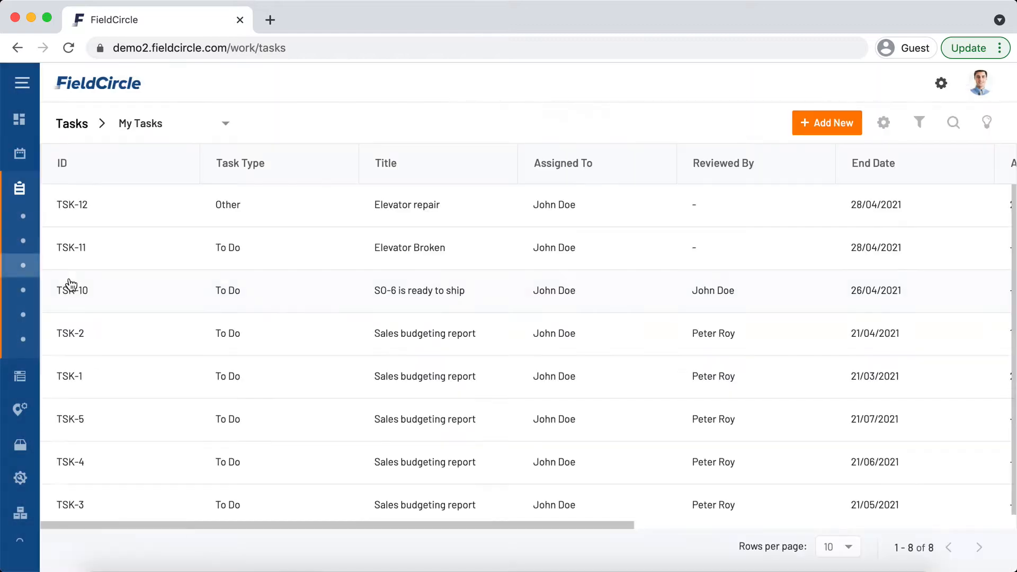
# - Start adding a new task, set its task type to Other, and look over the assignment and schedule fields
pyautogui.click(834, 125)
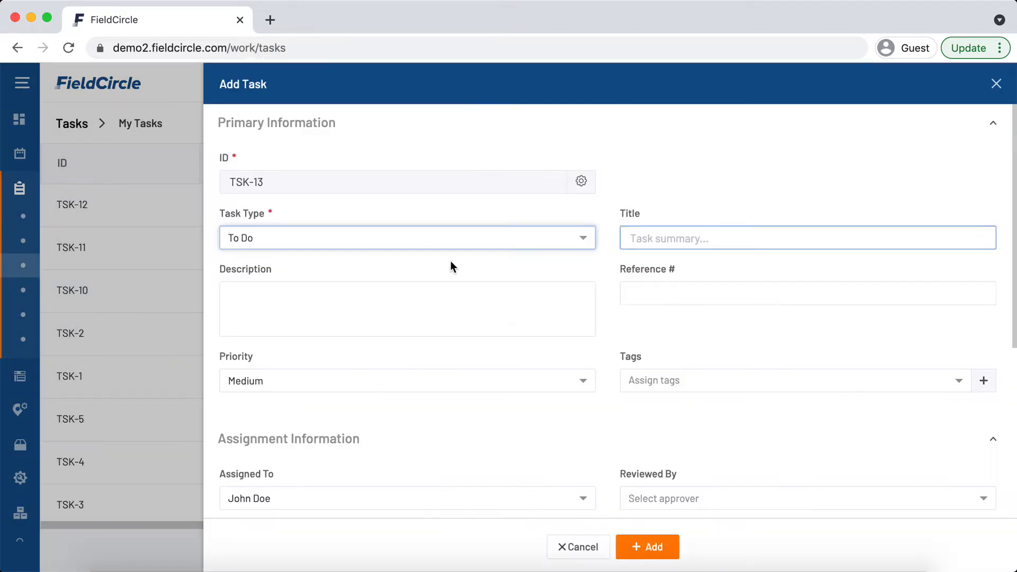
pyautogui.click(545, 243)
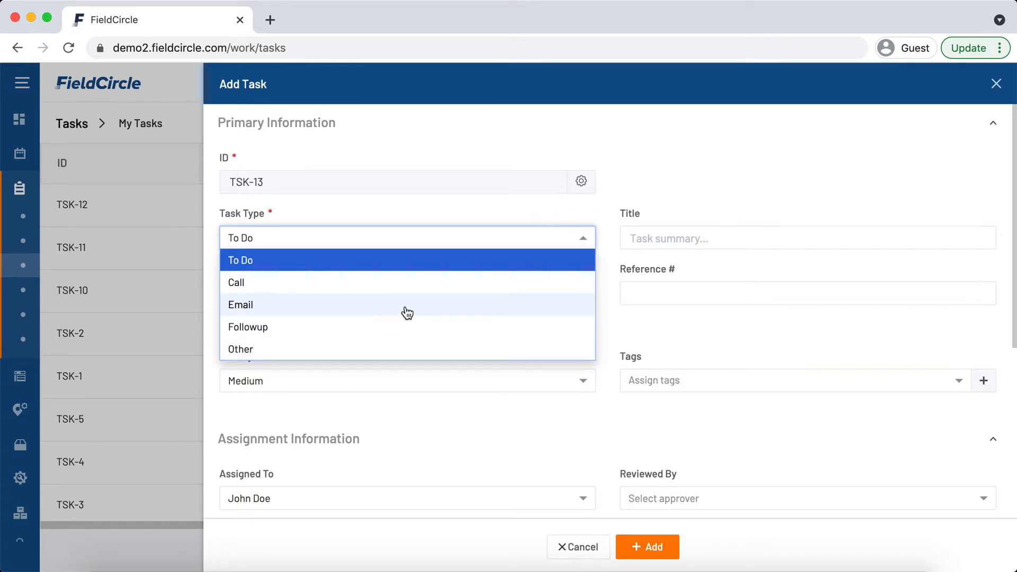
pyautogui.click(396, 349)
pyautogui.scroll(-2, 717, 316)
pyautogui.click(670, 352)
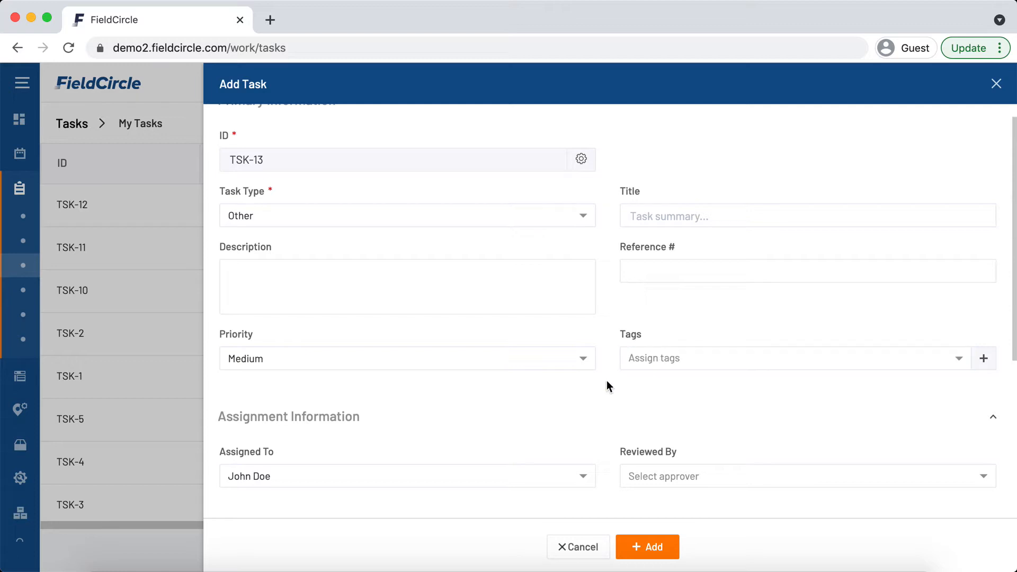
pyautogui.scroll(-5, 422, 418)
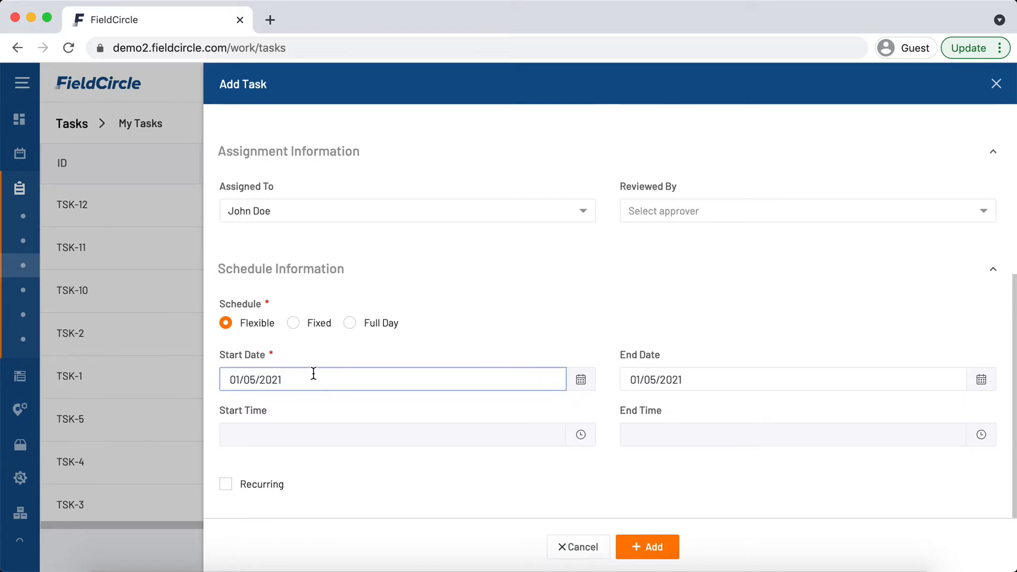
# - Make the new task recurring, view the repeat and end date choices, and close the form without adding the task
pyautogui.click(226, 485)
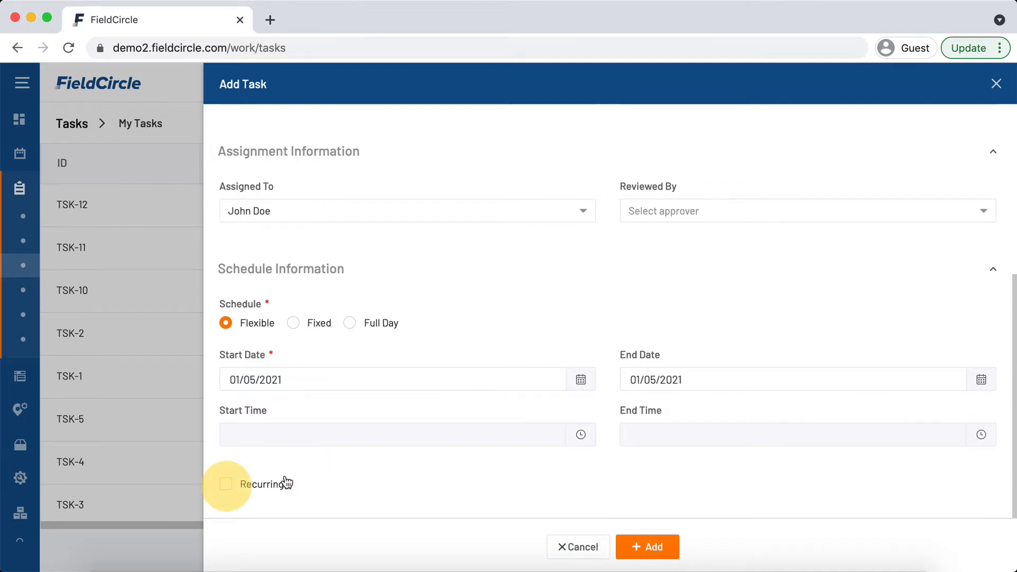
pyautogui.scroll(-2, 349, 467)
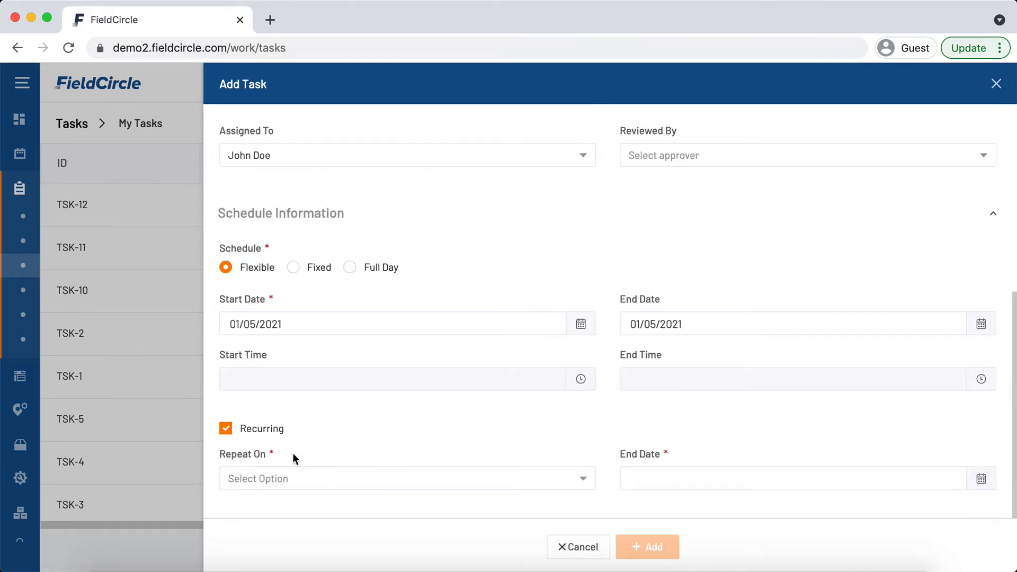
pyautogui.click(306, 483)
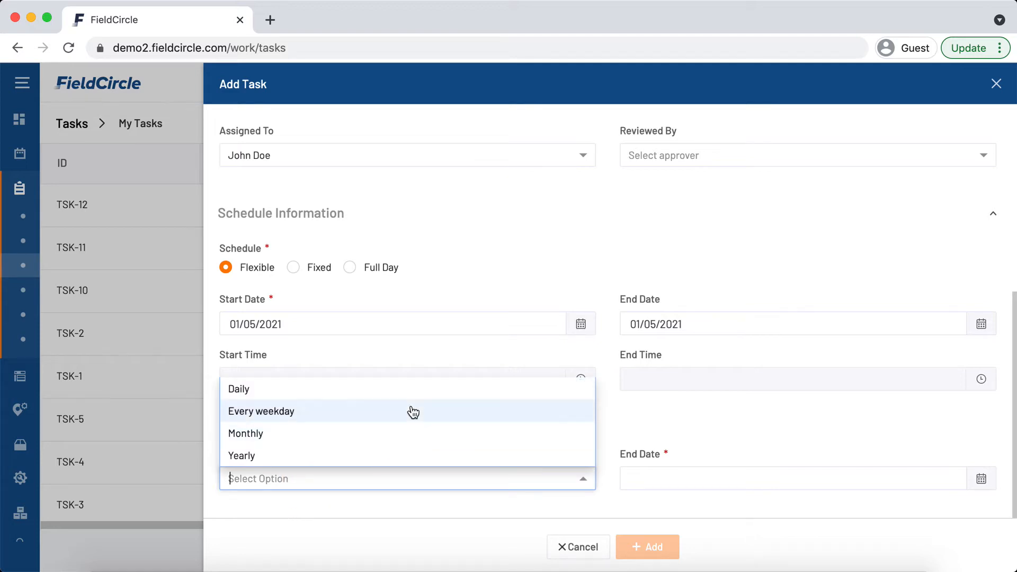
pyautogui.click(709, 431)
pyautogui.click(788, 481)
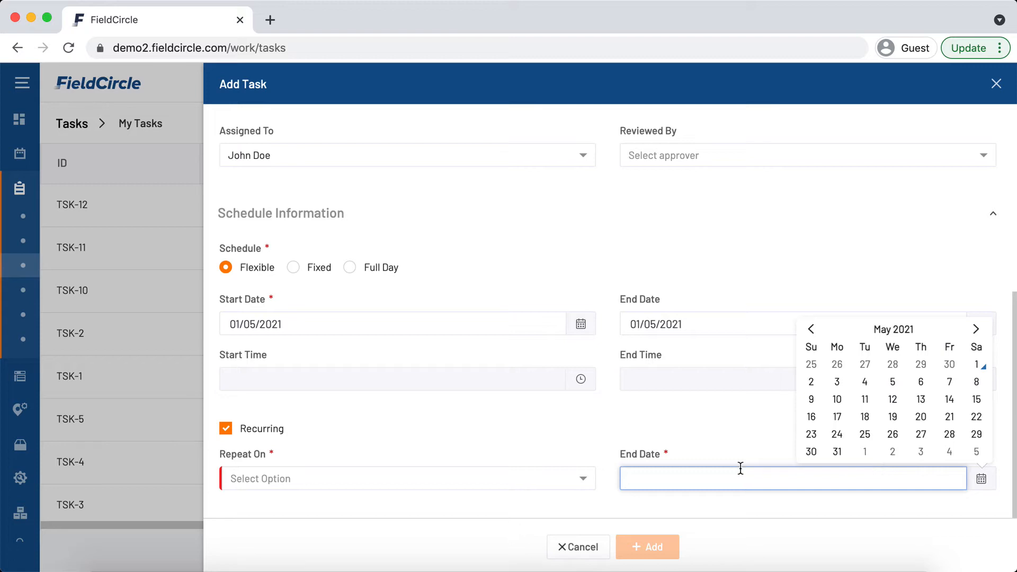
pyautogui.click(682, 439)
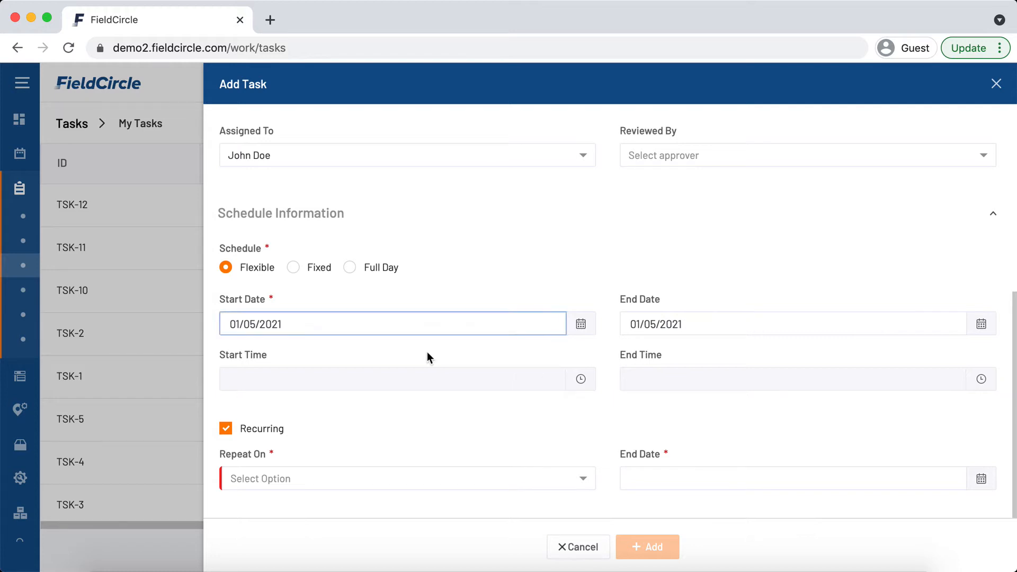
pyautogui.scroll(1, 378, 419)
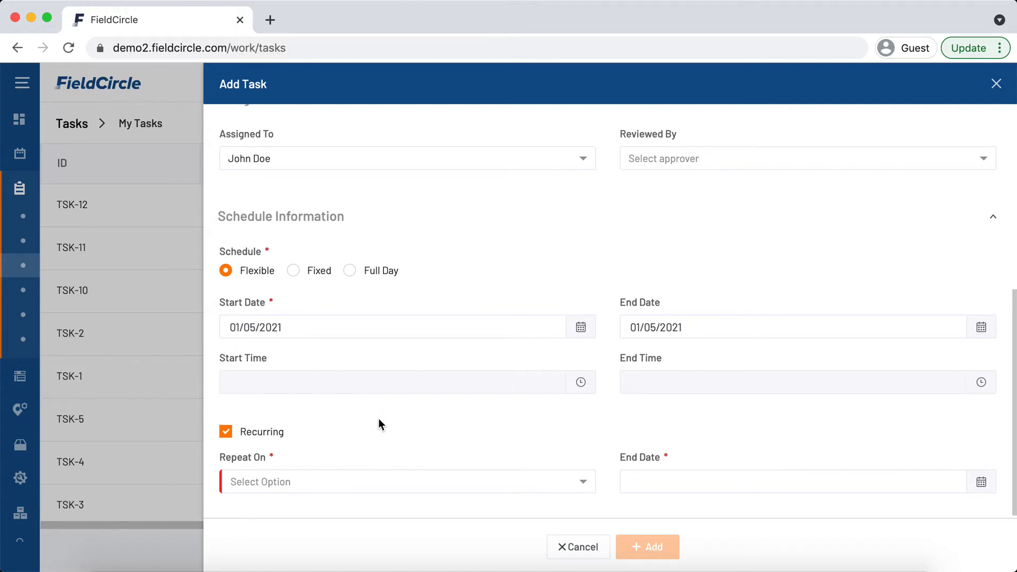
pyautogui.click(150, 351)
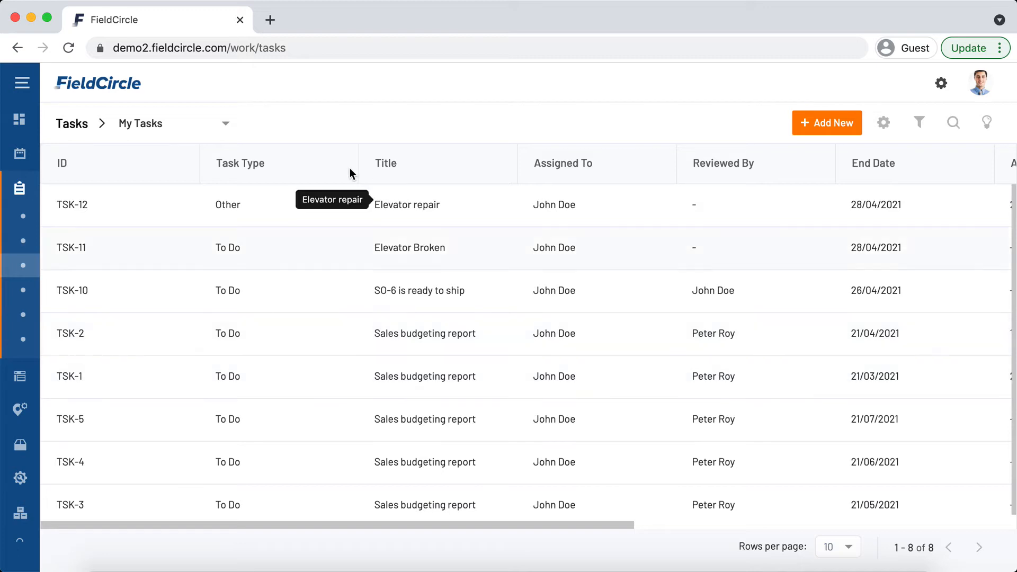
# - View the details of tasks TSK-12 and TSK-10, including TSK-10's edit form, and return to the task list
pyautogui.click(488, 211)
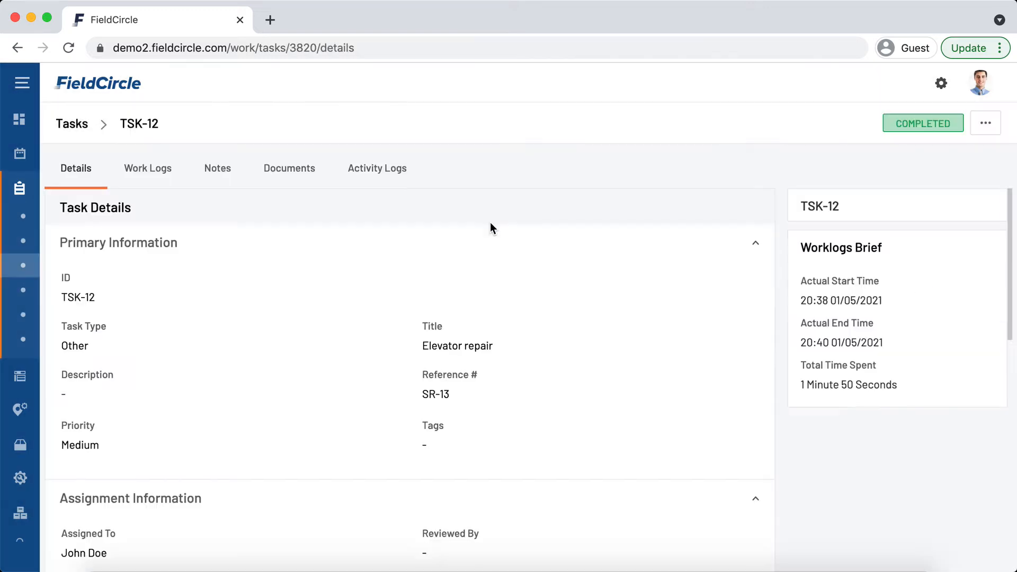
pyautogui.click(77, 124)
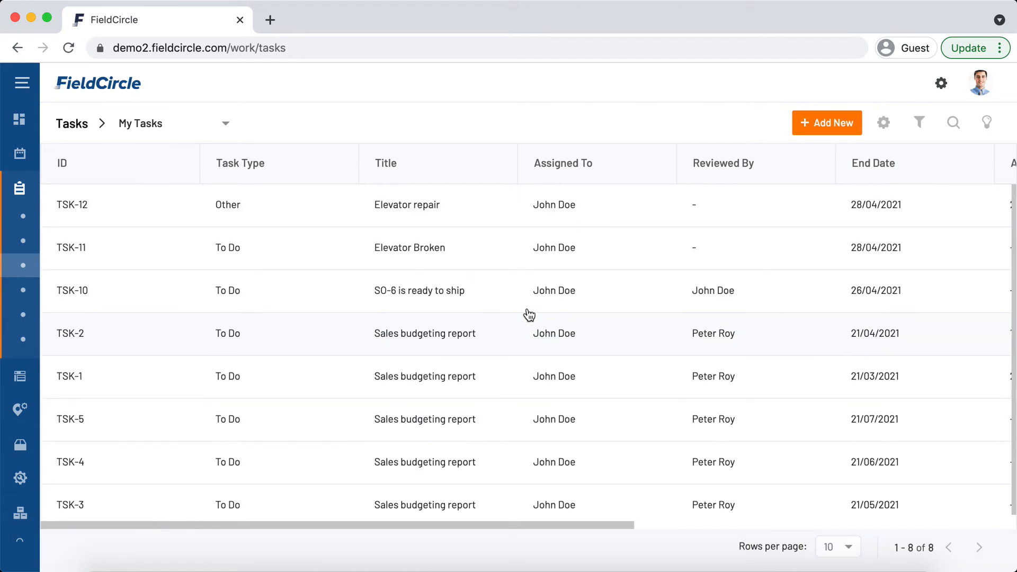
pyautogui.click(523, 291)
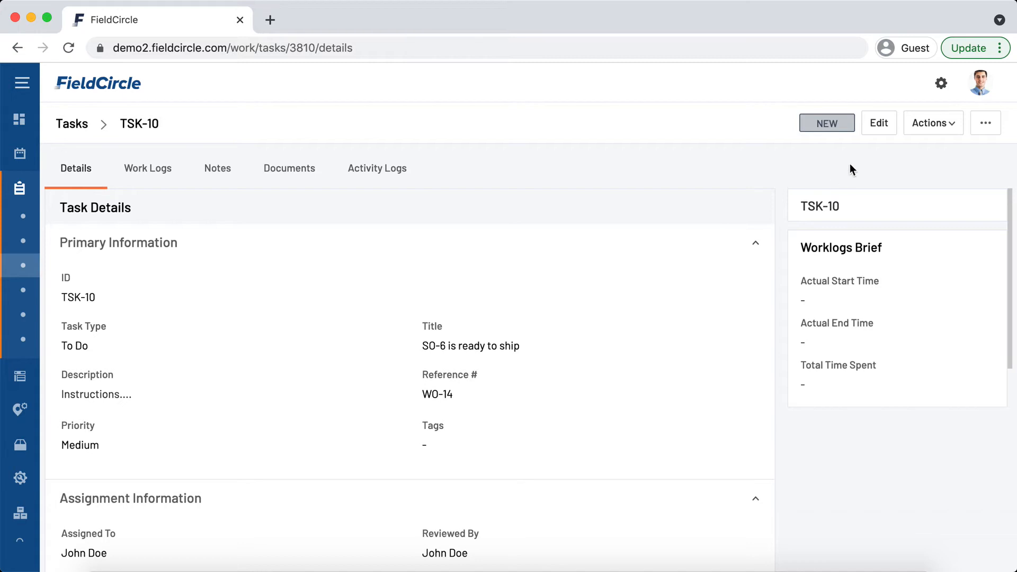
pyautogui.click(878, 130)
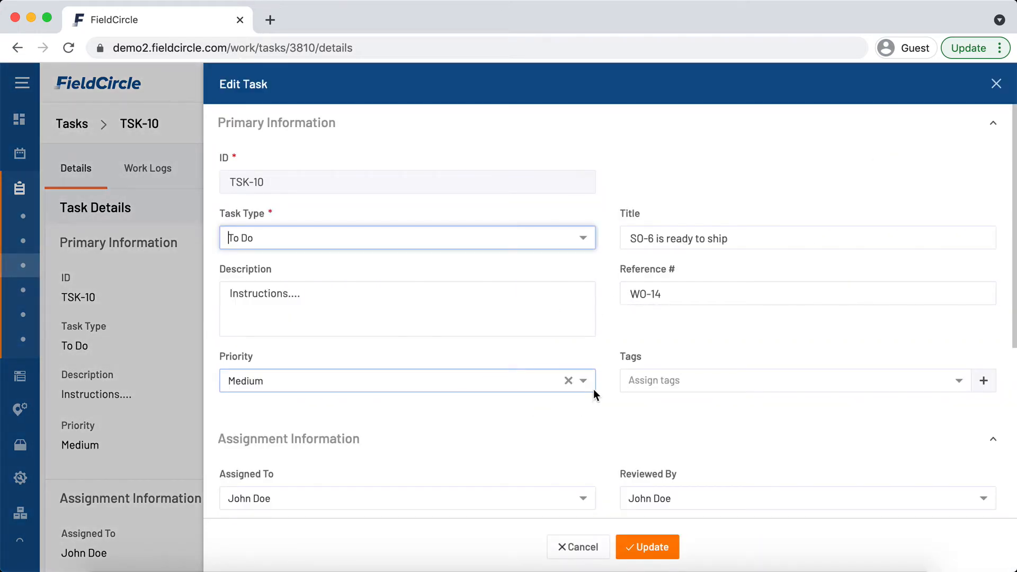
pyautogui.click(173, 387)
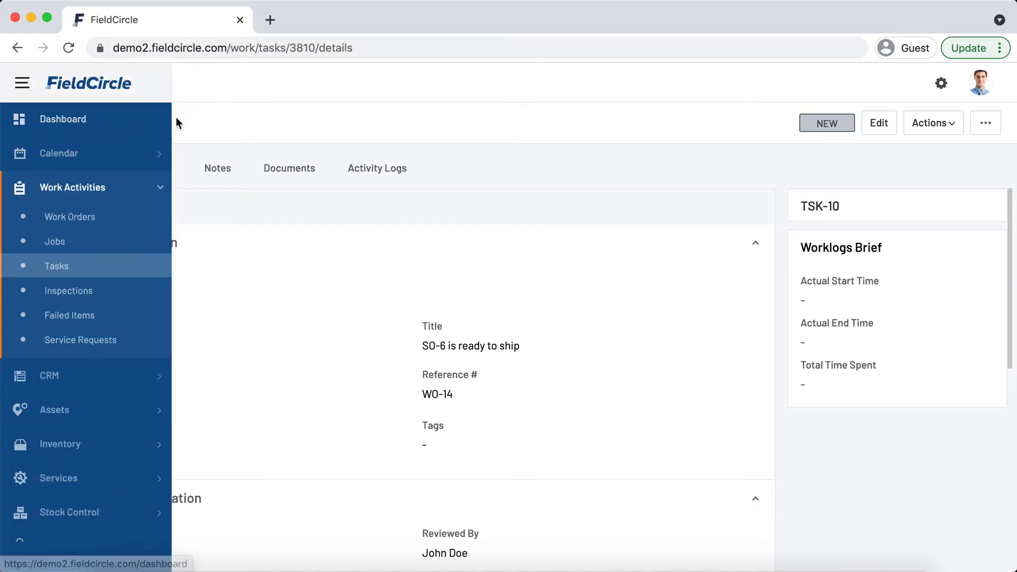
pyautogui.click(82, 125)
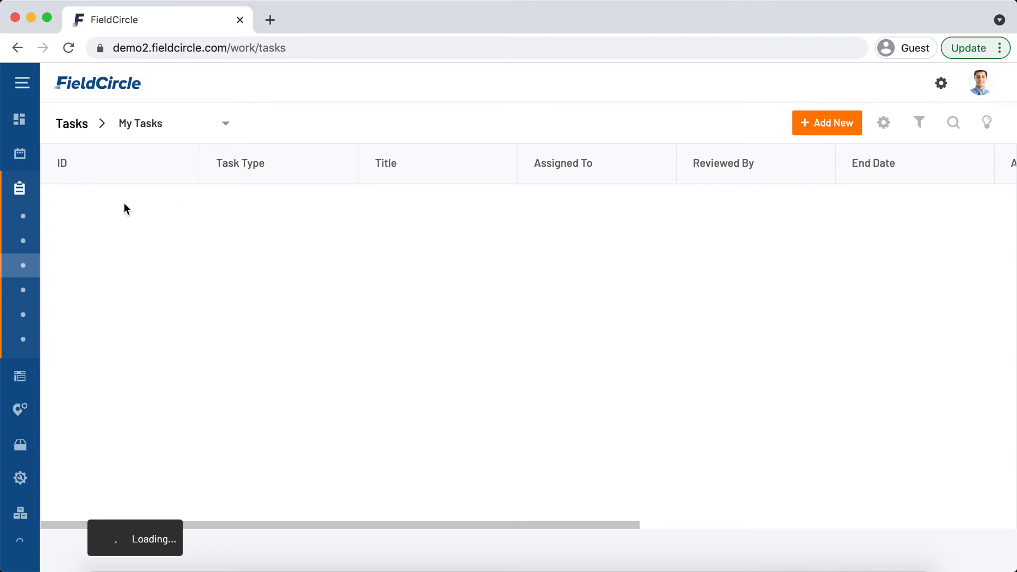
# - Open task TSK-12 and examine its extra options, full details, completion template and notes
pyautogui.click(487, 208)
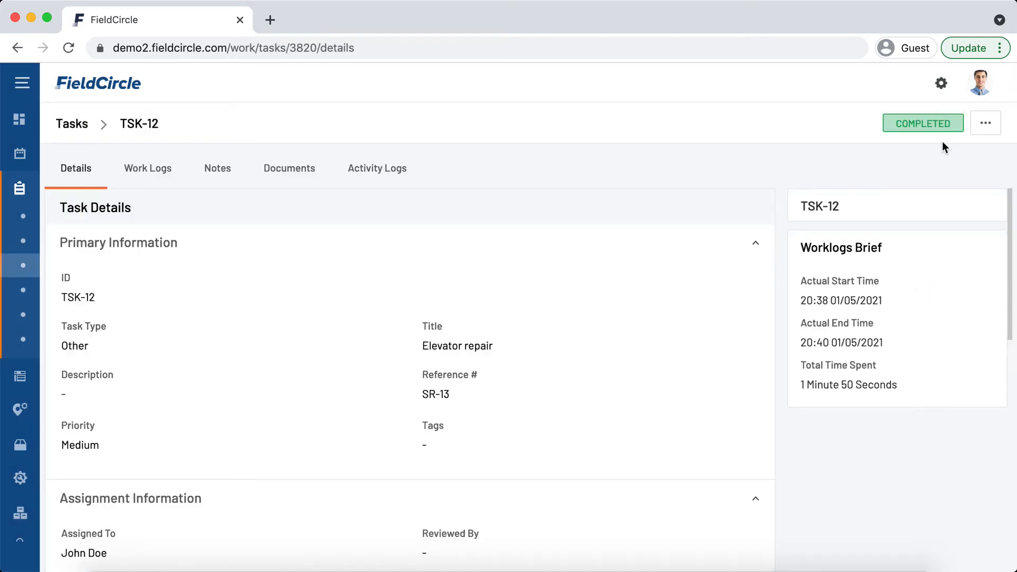
pyautogui.click(985, 124)
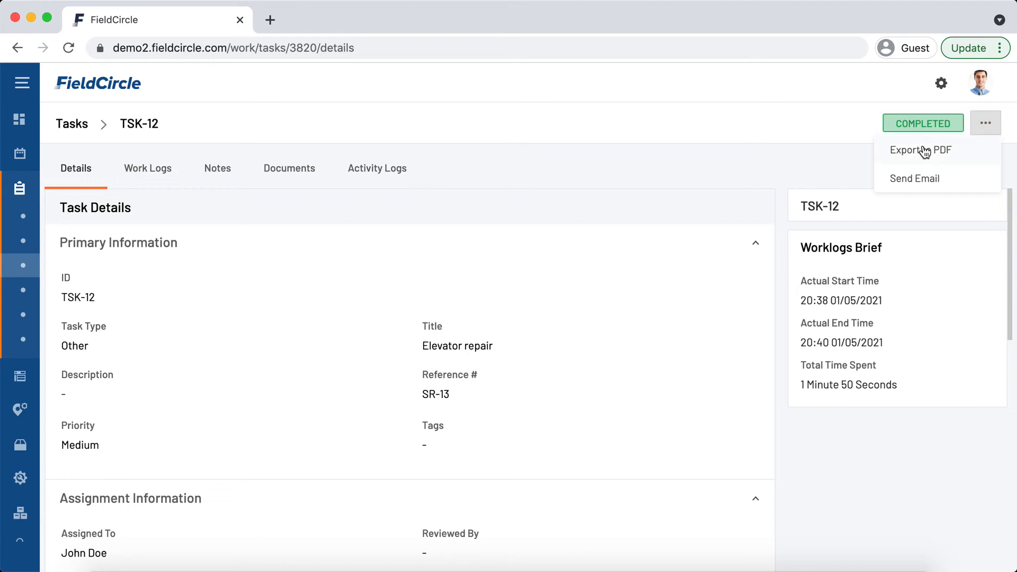
pyautogui.click(480, 260)
pyautogui.scroll(-10, 352, 345)
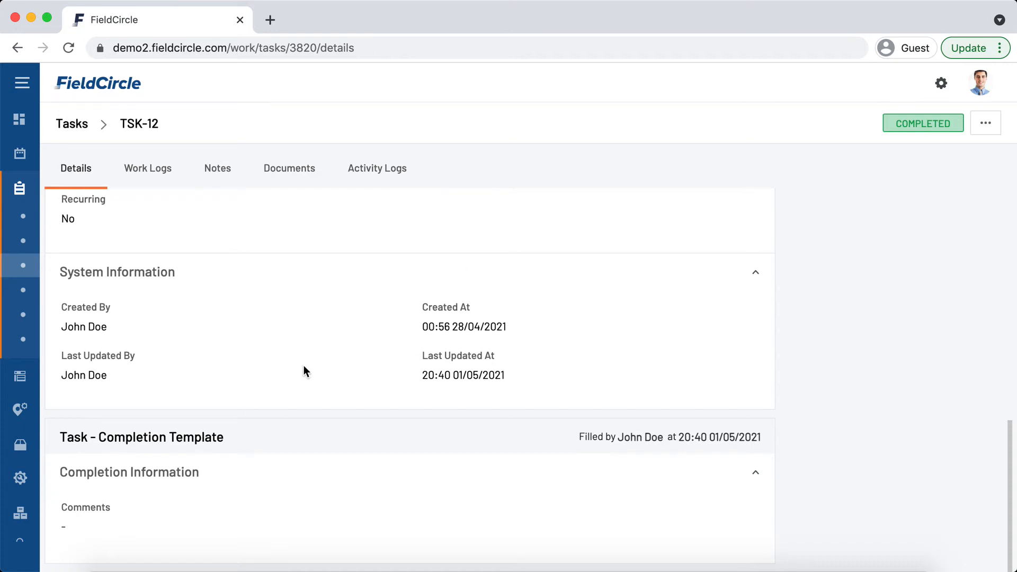
pyautogui.scroll(5, 301, 373)
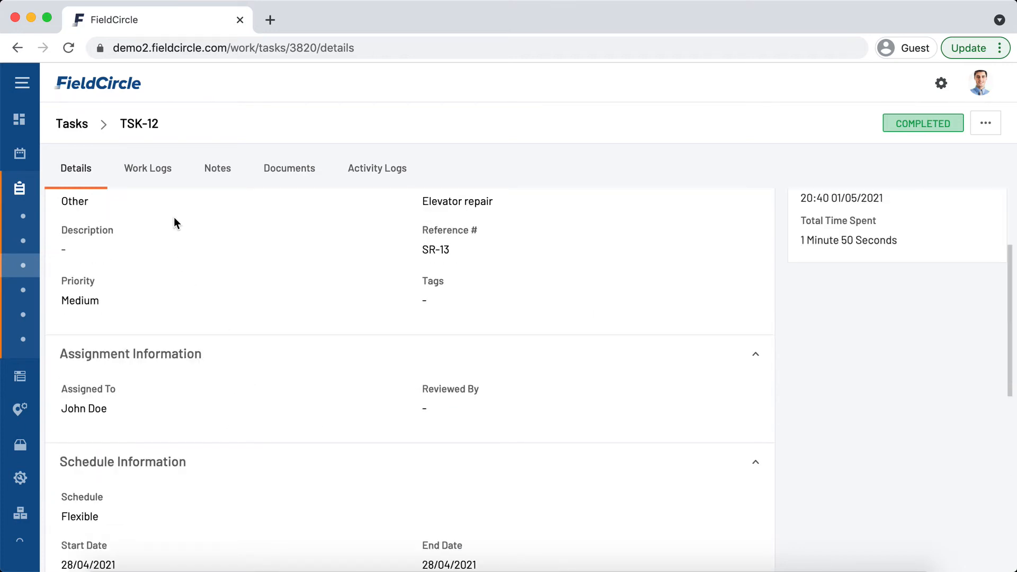
pyautogui.click(226, 180)
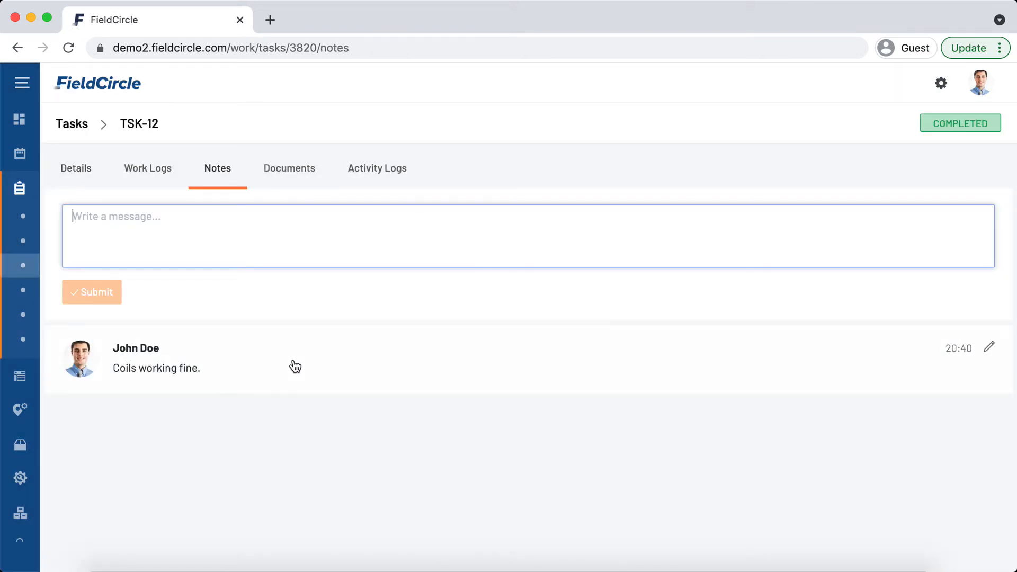
pyautogui.click(93, 171)
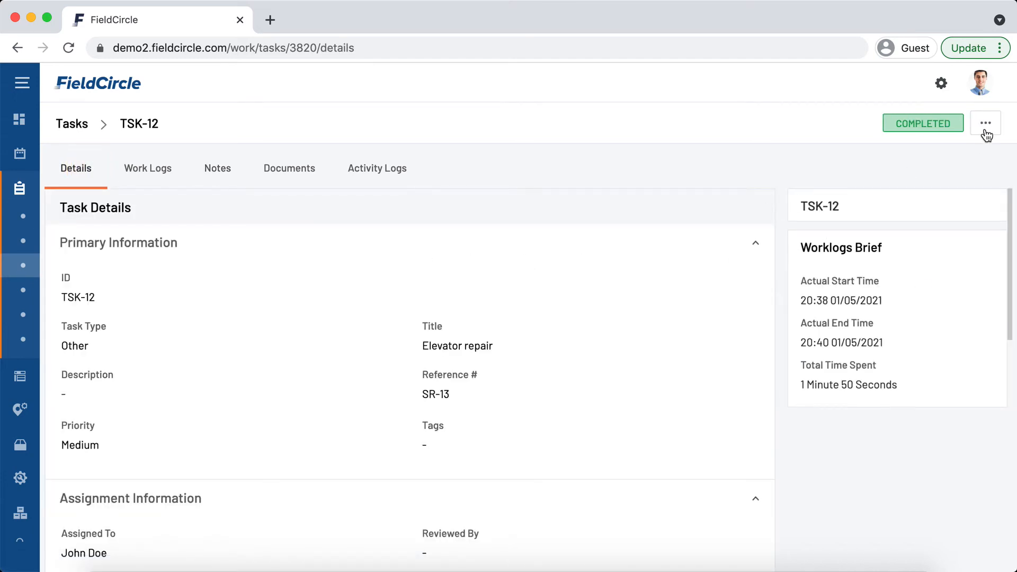
# - Export task TSK-12 to PDF
pyautogui.click(986, 126)
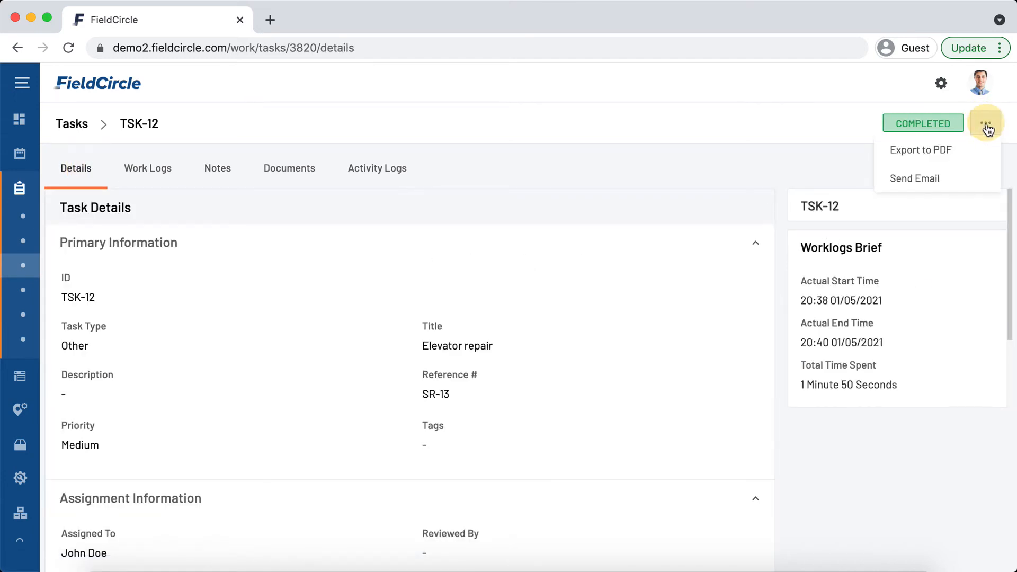
pyautogui.click(936, 148)
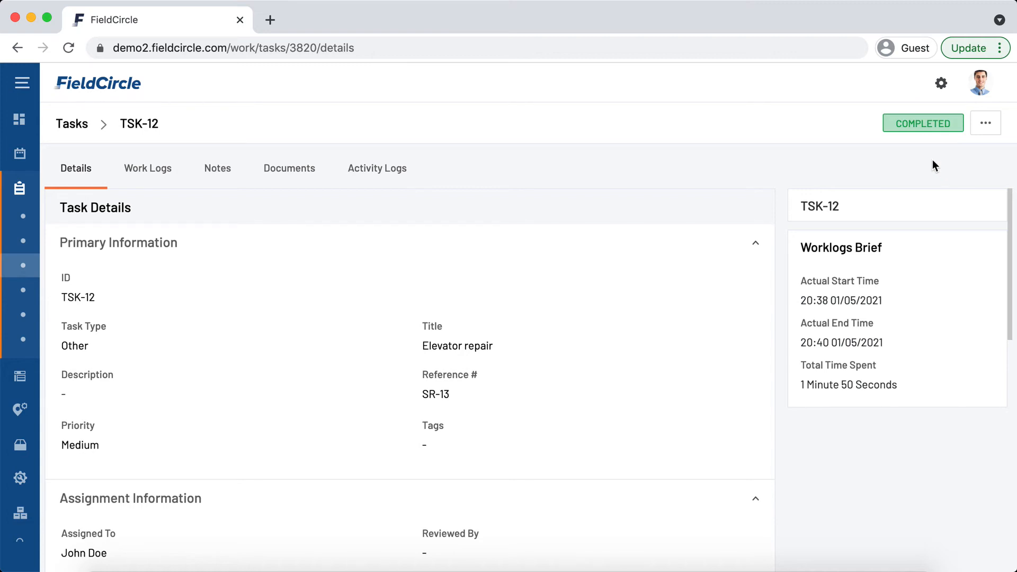
pyautogui.click(993, 130)
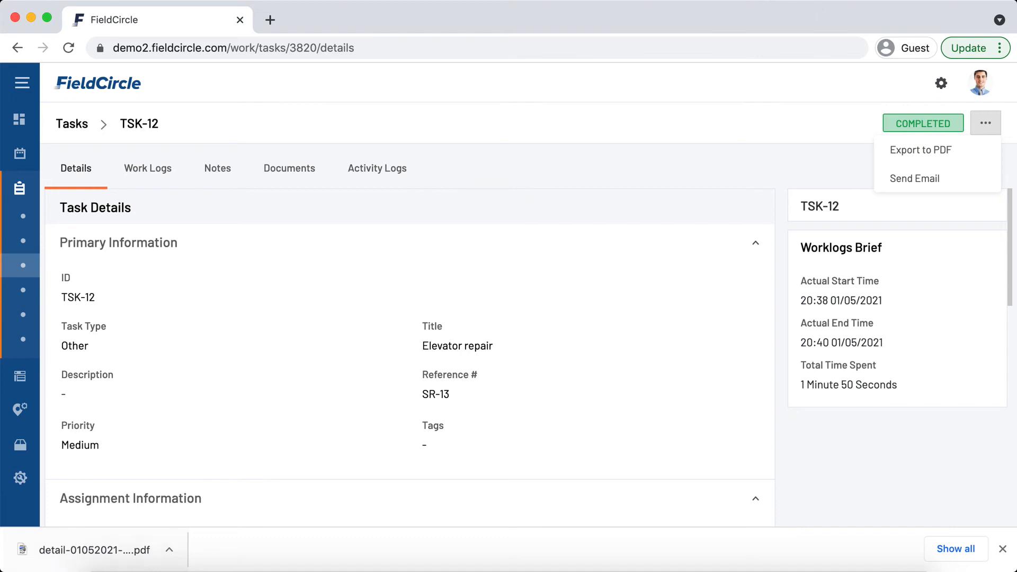
# - Open the downloaded PDF task report and review its primary, assignment and schedule information
pyautogui.click(73, 558)
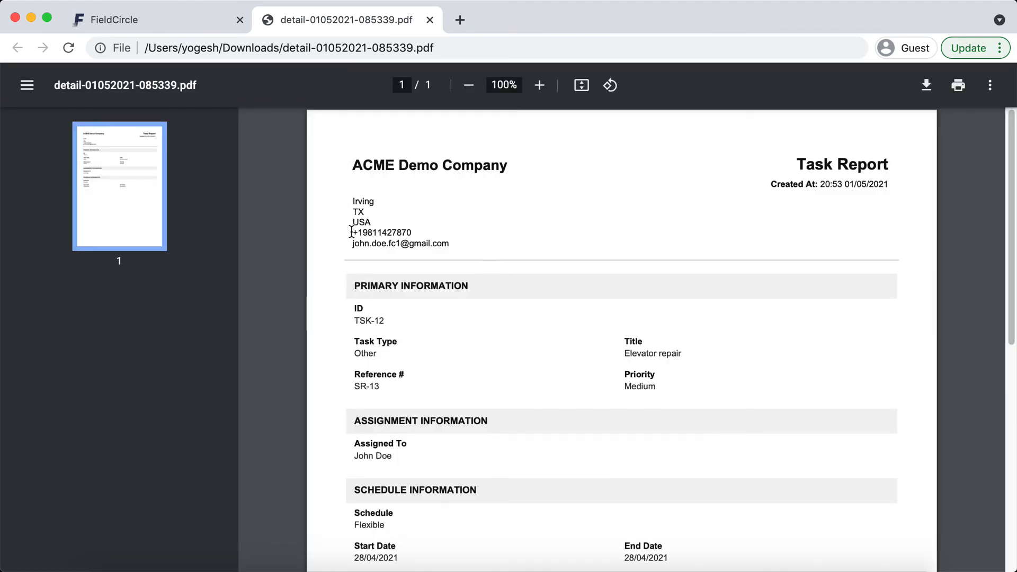
pyautogui.scroll(-5, 520, 312)
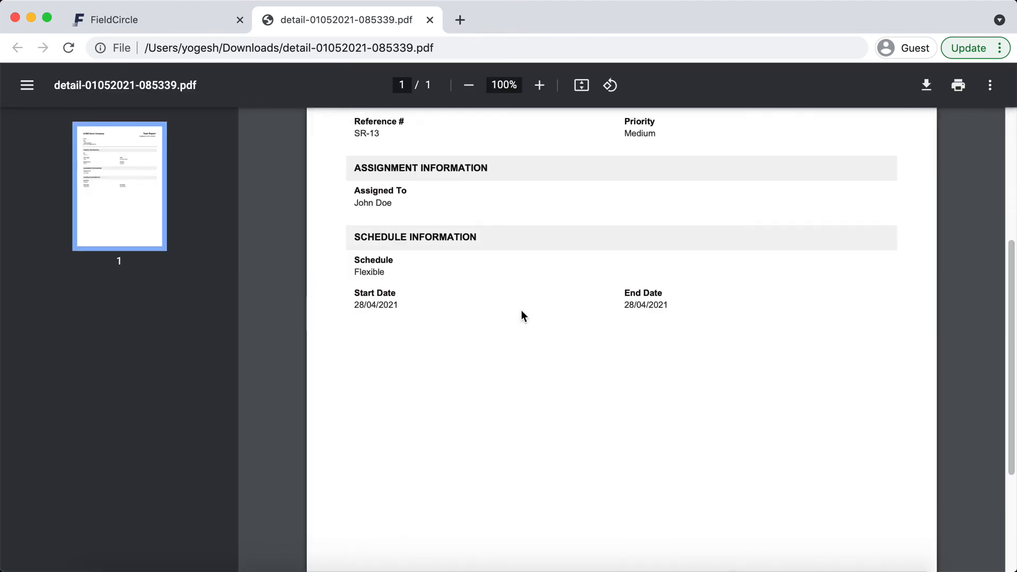
pyautogui.scroll(2, 521, 313)
pyautogui.scroll(-3, 523, 314)
pyautogui.scroll(2, 526, 319)
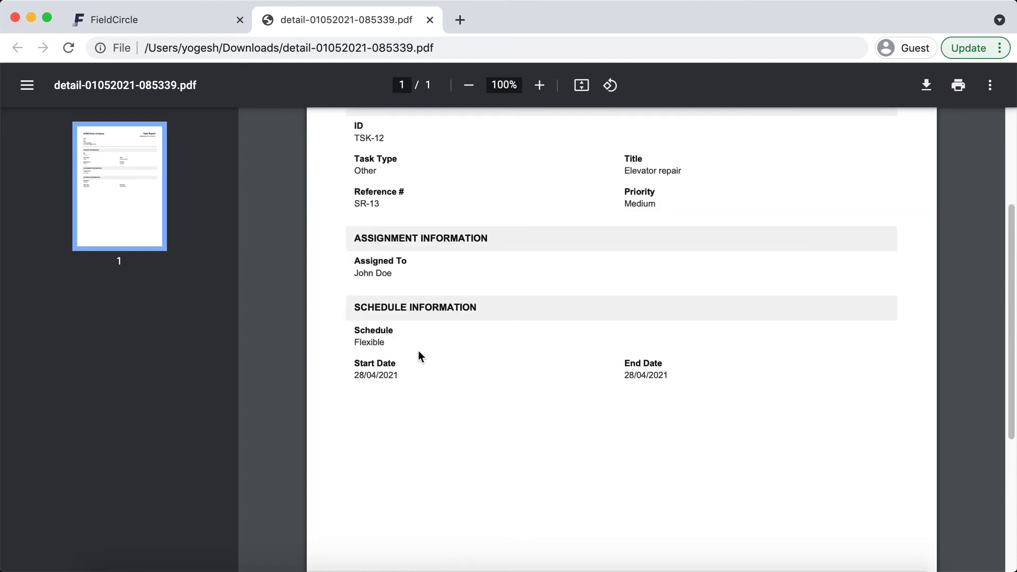
pyautogui.scroll(4, 428, 348)
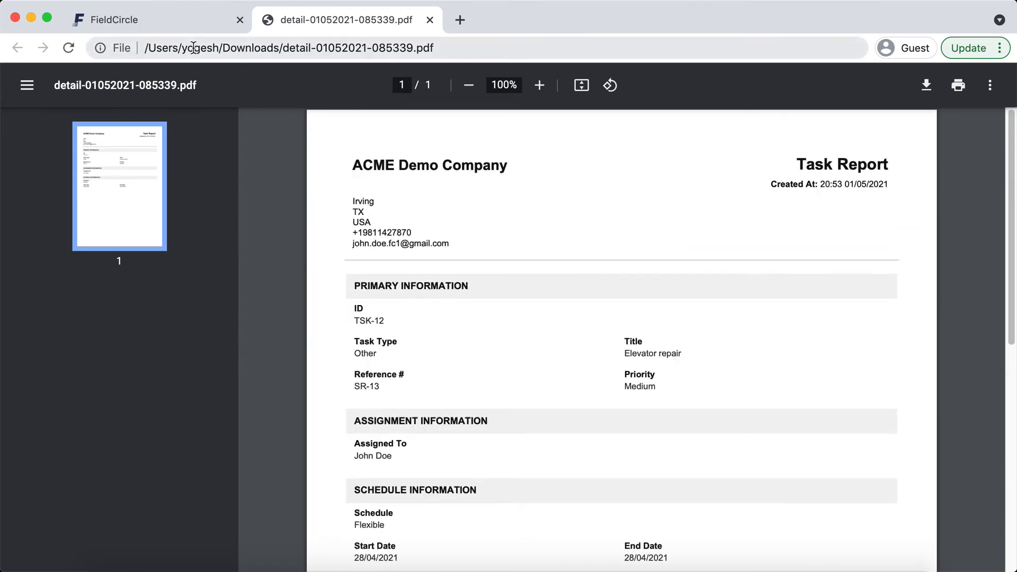
# - Return to task TSK-12, examine its email form's recipients, subject, body and attachment options, and close it without sending
pyautogui.click(185, 21)
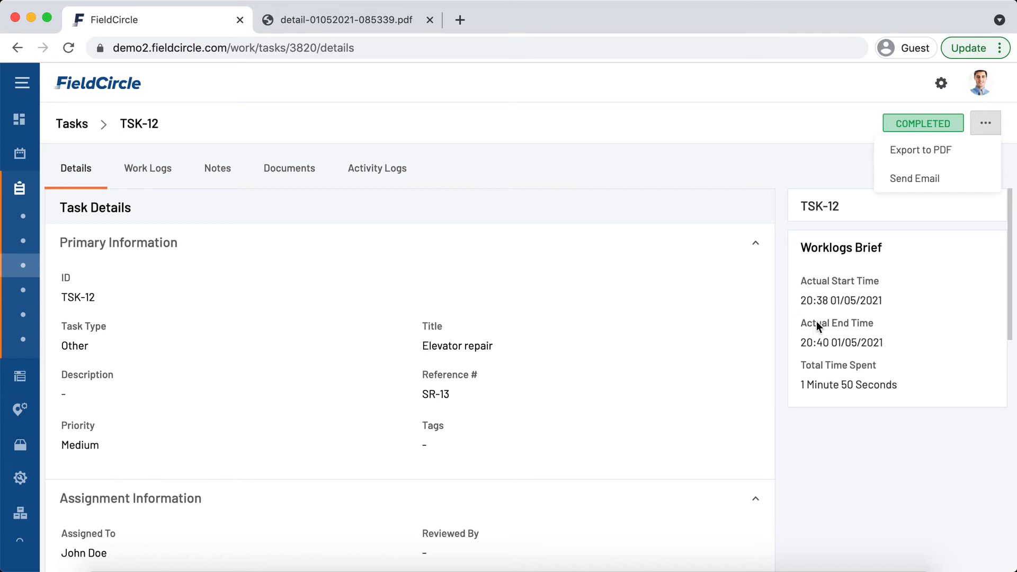
pyautogui.click(945, 187)
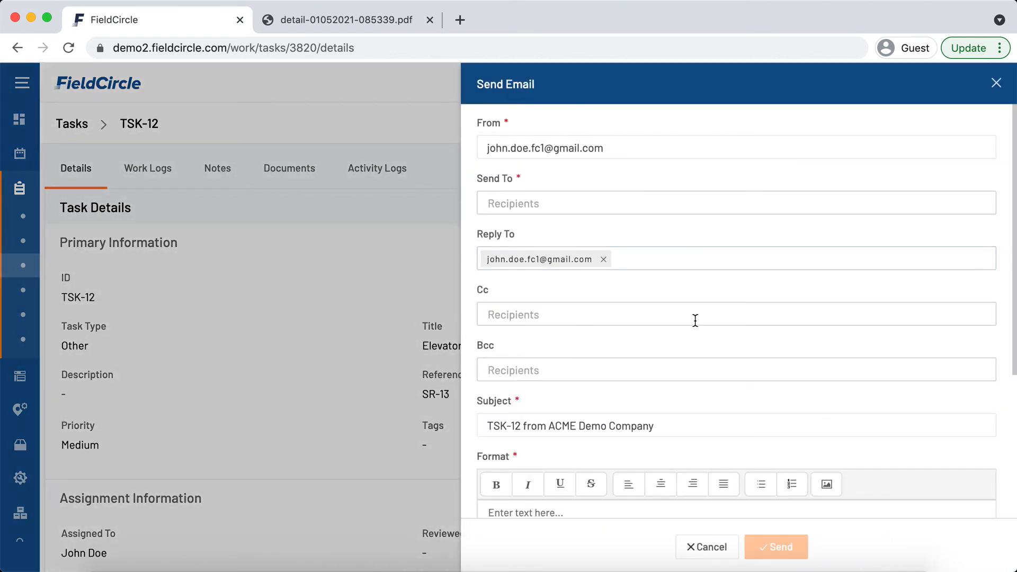
pyautogui.click(565, 416)
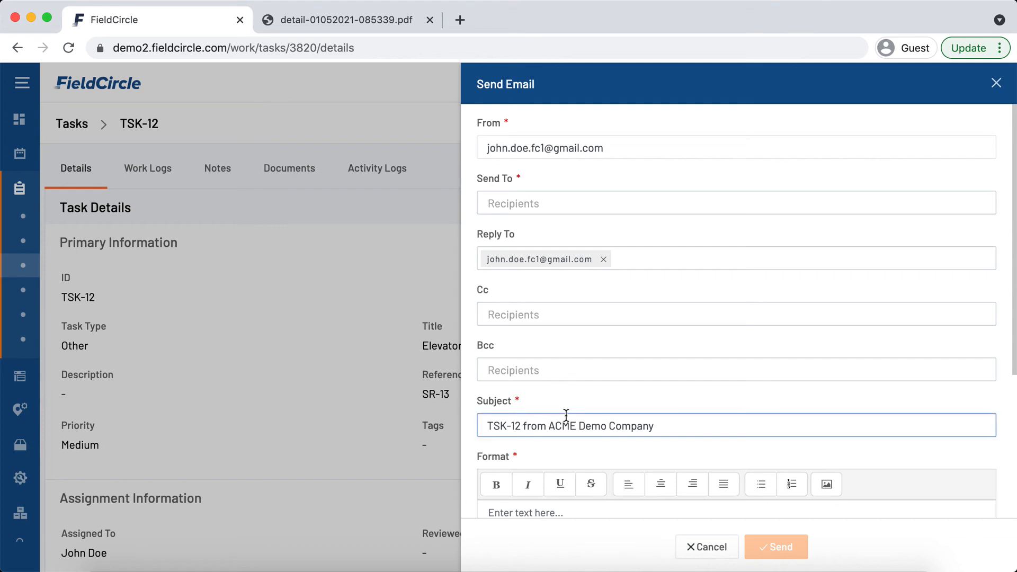
pyautogui.scroll(-2, 567, 416)
pyautogui.scroll(-4, 569, 418)
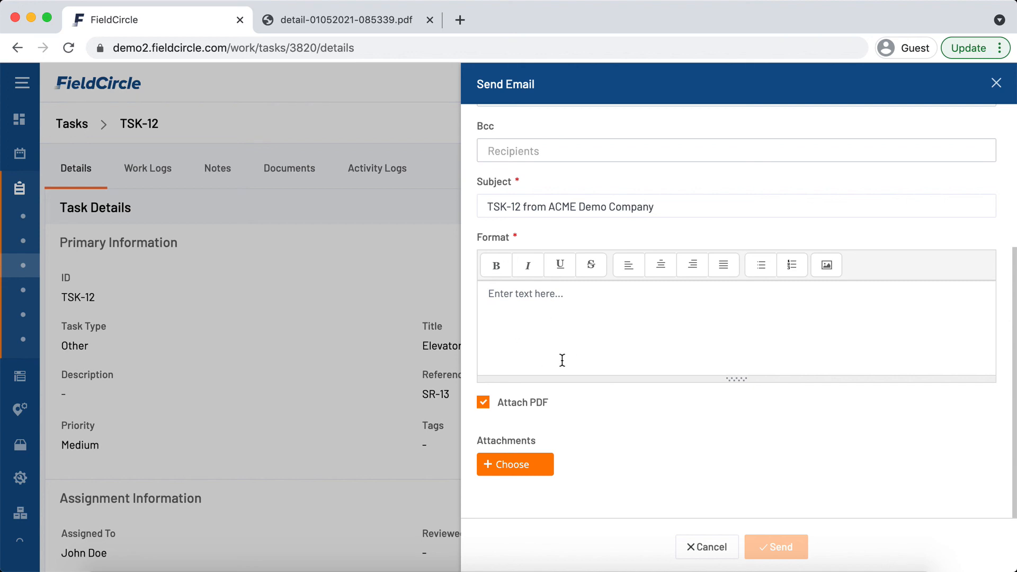
pyautogui.click(405, 354)
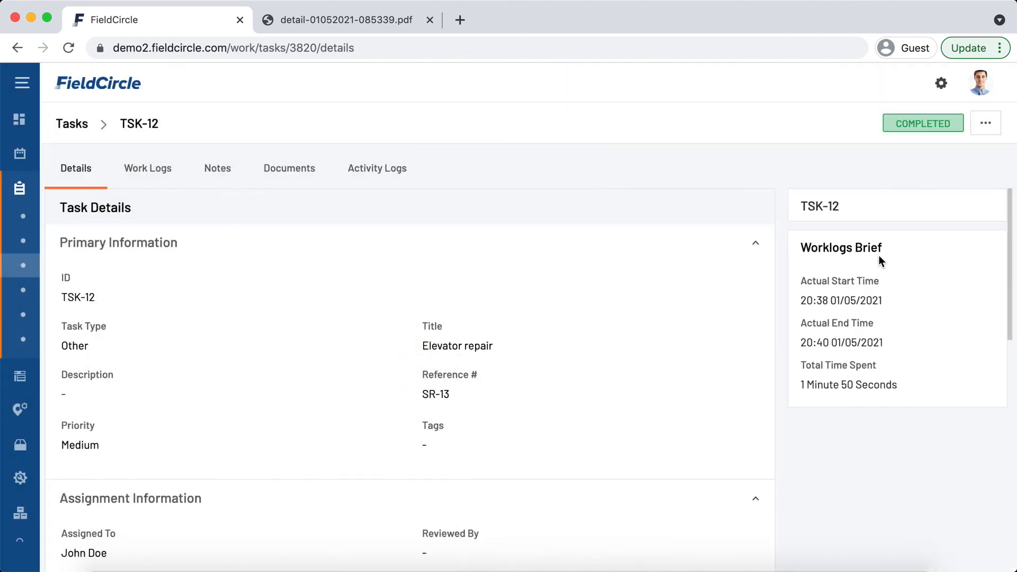